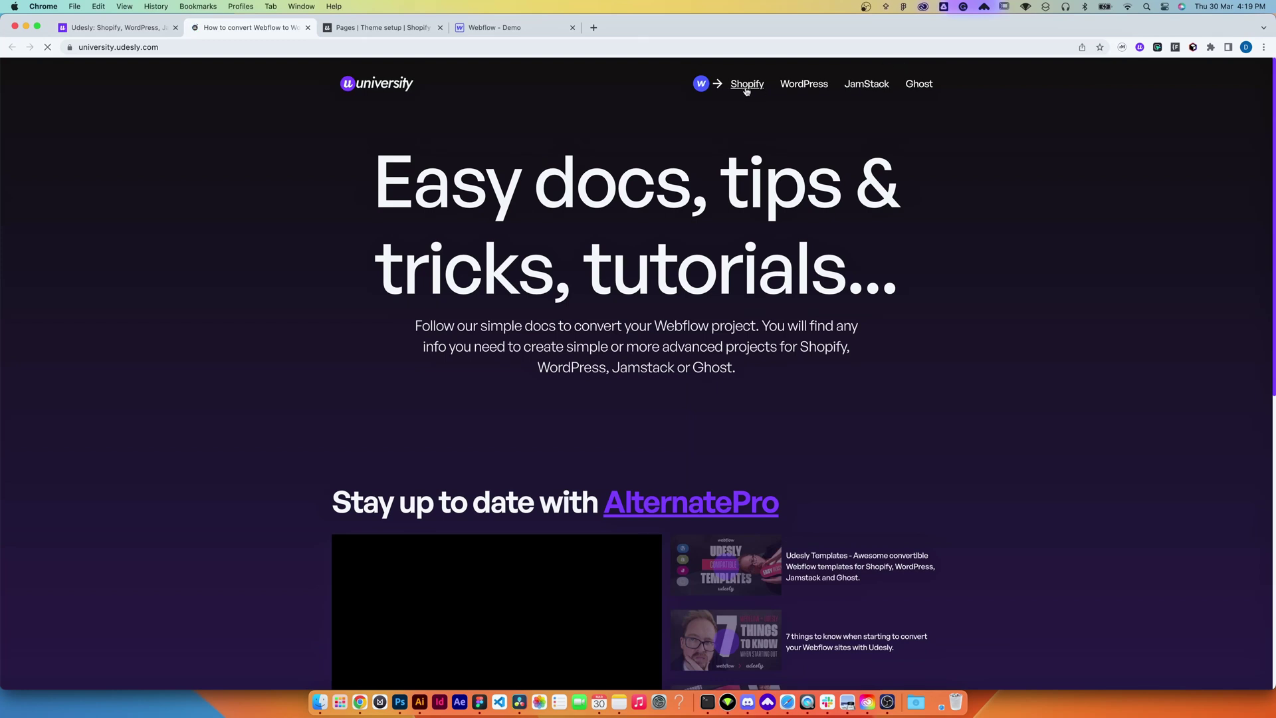
Search the Shopify docs for PAGES and review the reserved E-Commerce slugs under Static Pages
{"action": "left_click", "coordinate": [745, 87]}
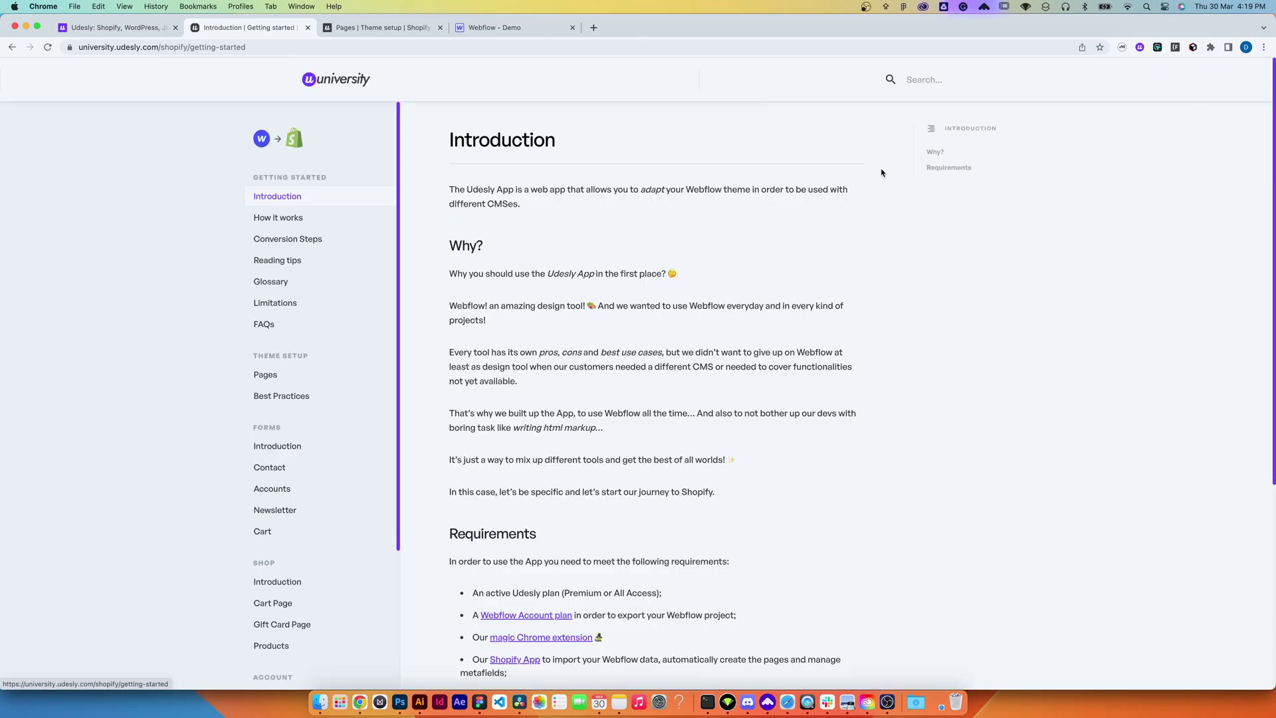
{"action": "left_click", "coordinate": [930, 80]}
{"action": "type", "text": "PAGES"}
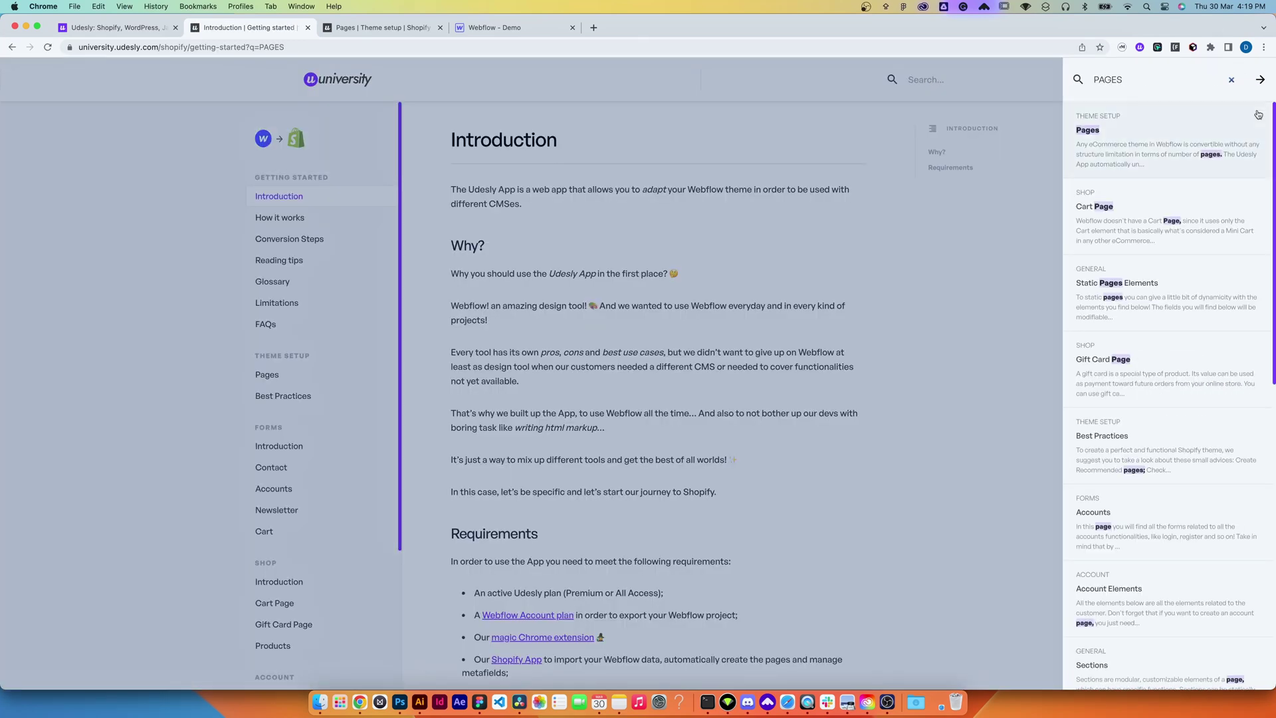
{"action": "left_click", "coordinate": [1258, 115]}
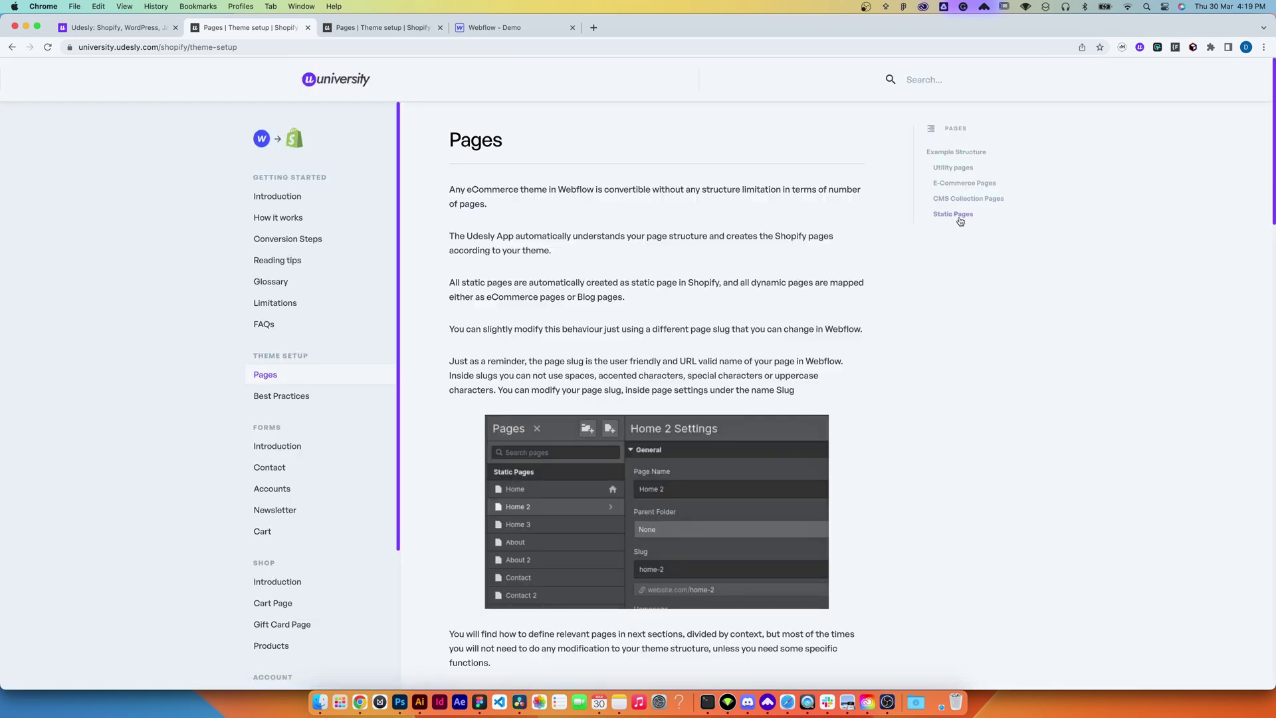
{"action": "left_click", "coordinate": [954, 214]}
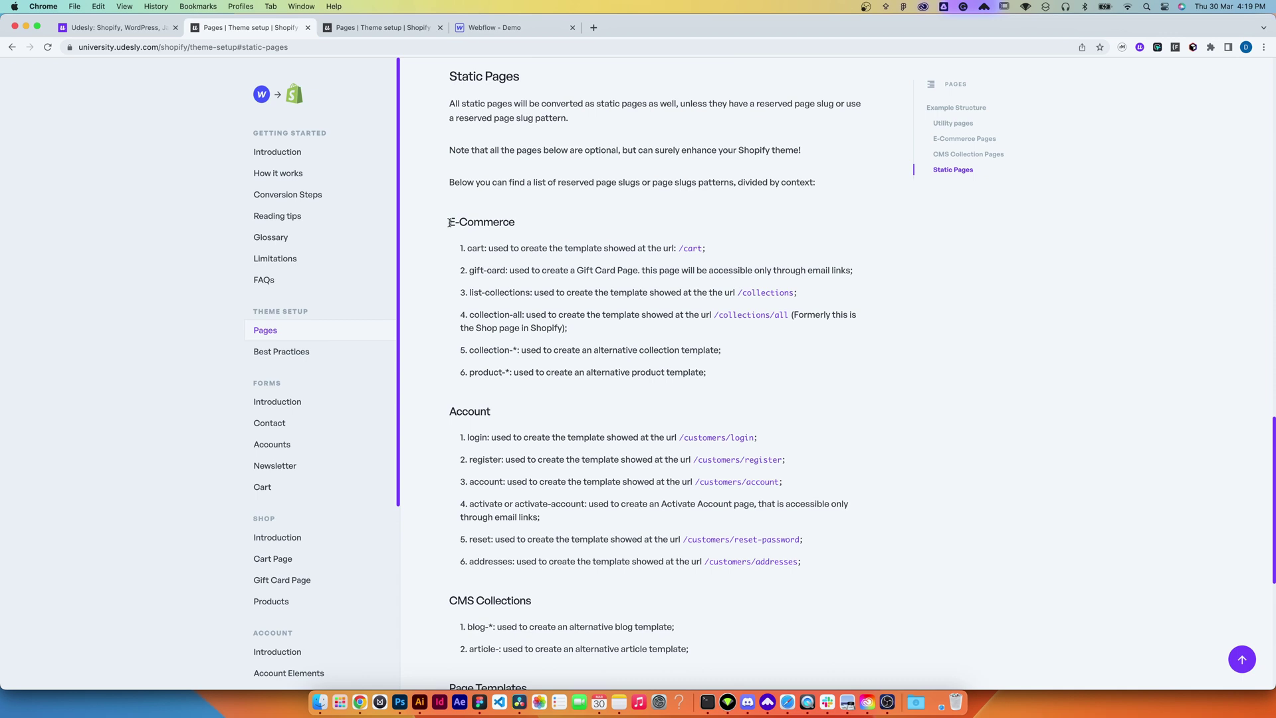
{"action": "left_click_drag", "start_coordinate": [450, 222], "coordinate": [843, 465]}
{"action": "scroll", "coordinate": [844, 464], "scroll_direction": "up", "scroll_amount": 5}
{"action": "left_click", "coordinate": [671, 311]}
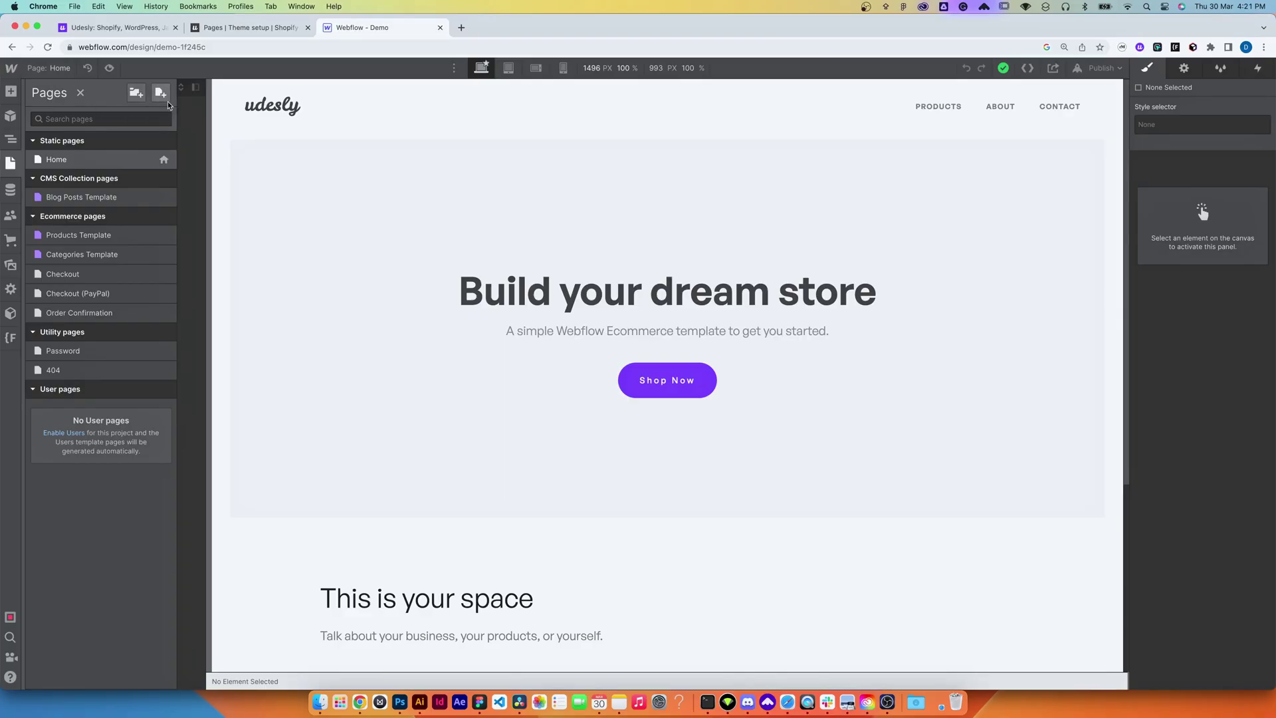
Create a 'cart' page in Webflow and copy the Cart Form element from the Cart Page doc
{"action": "left_click", "coordinate": [166, 100]}
{"action": "left_click", "coordinate": [532, 92]}
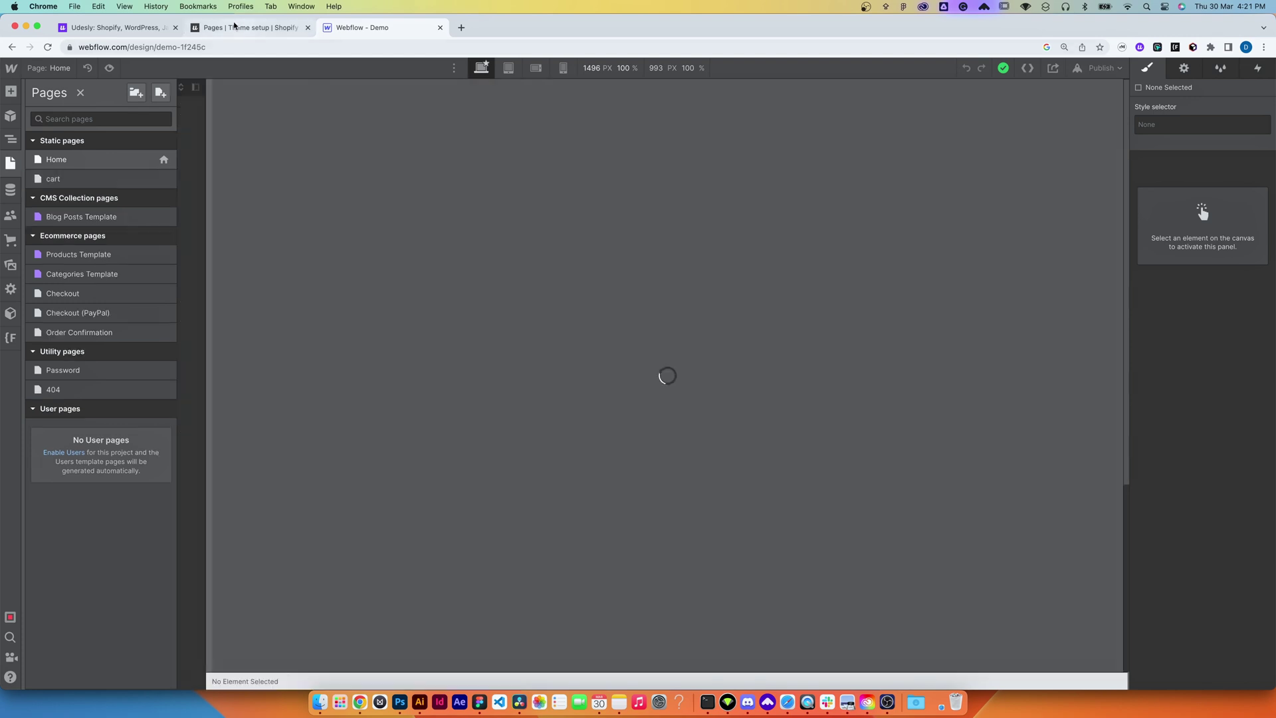
{"action": "left_click", "coordinate": [235, 27]}
{"action": "left_click", "coordinate": [273, 558]}
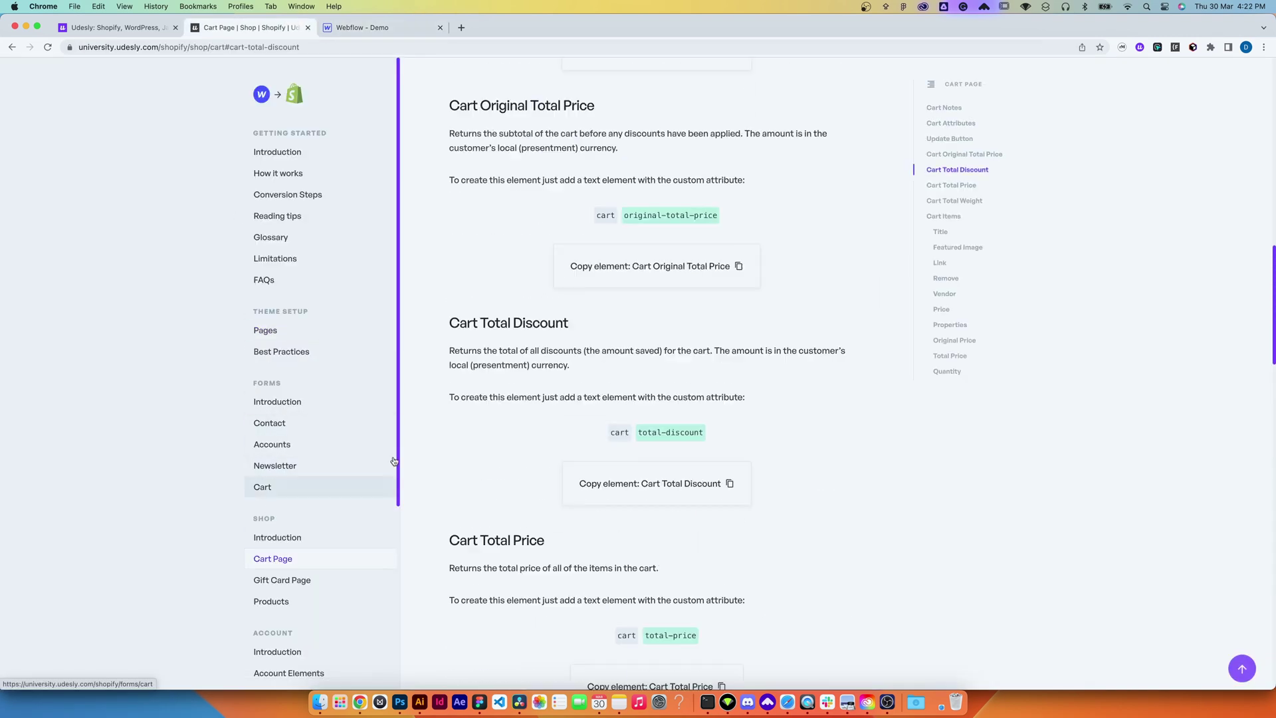
{"action": "left_click", "coordinate": [656, 547]}
{"action": "key", "text": "super+3"}
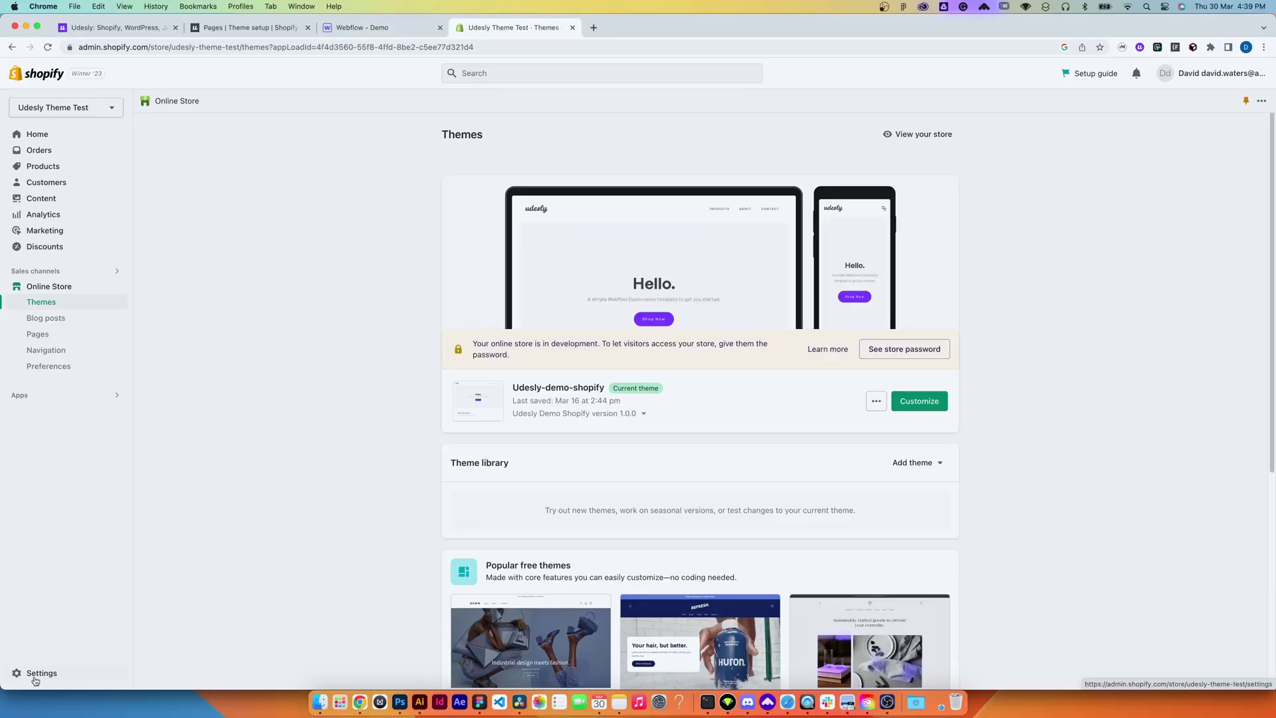
Open the Shopify store's Policies settings and scroll through the refund and shipping policies
{"action": "left_click", "coordinate": [36, 672]}
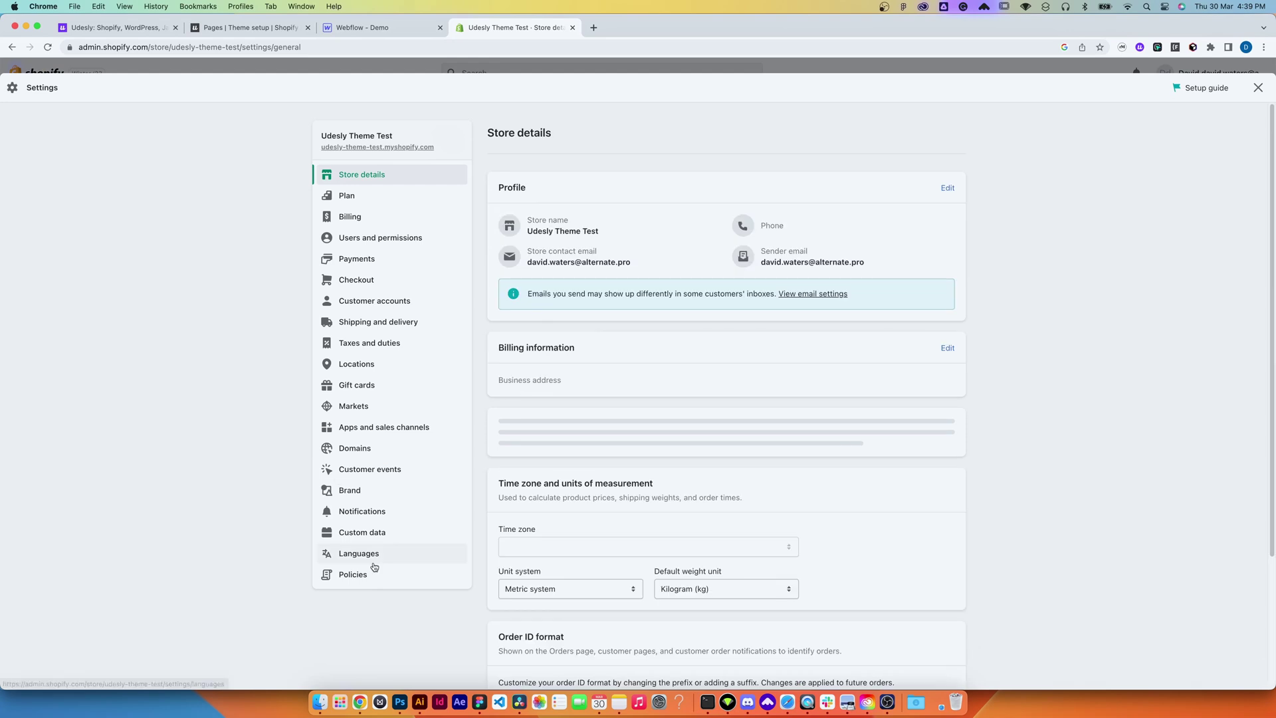
{"action": "left_click", "coordinate": [356, 576]}
{"action": "scroll", "coordinate": [700, 408], "scroll_direction": "down", "scroll_amount": 10}
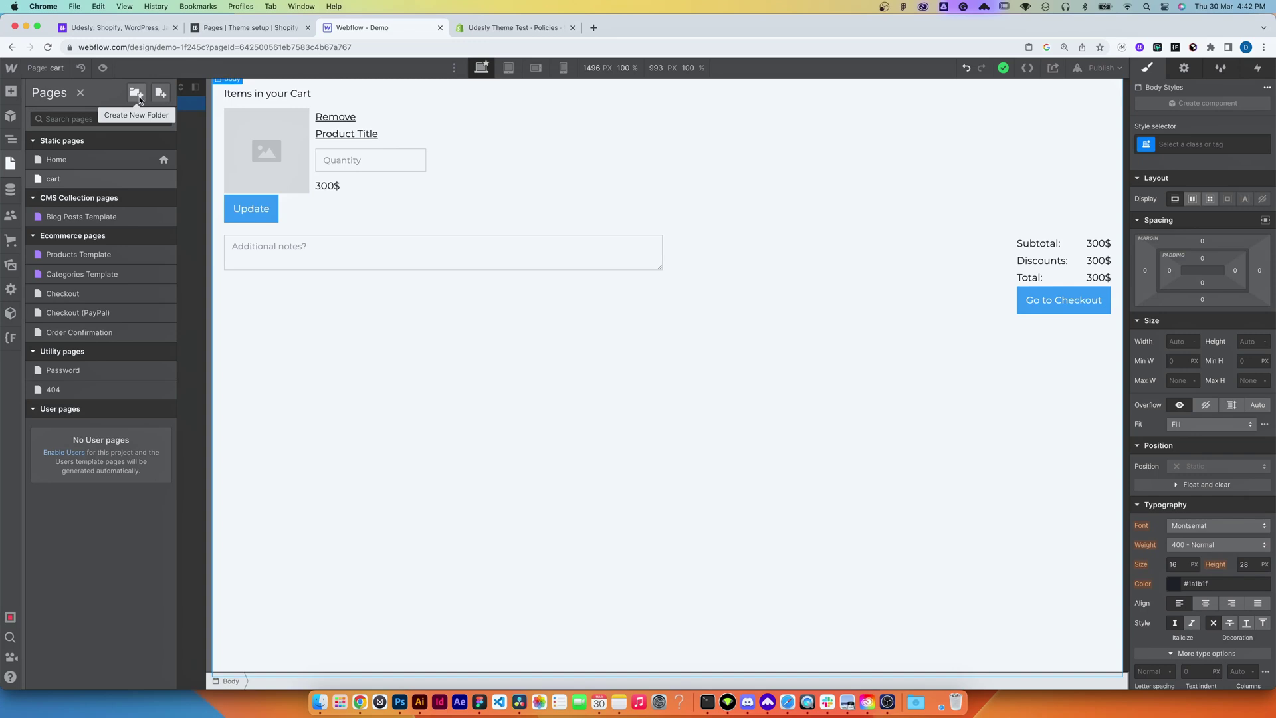
Create a 'special-page' page and paste the Recommended Pages example element from Best Practices
{"action": "left_click", "coordinate": [138, 96]}
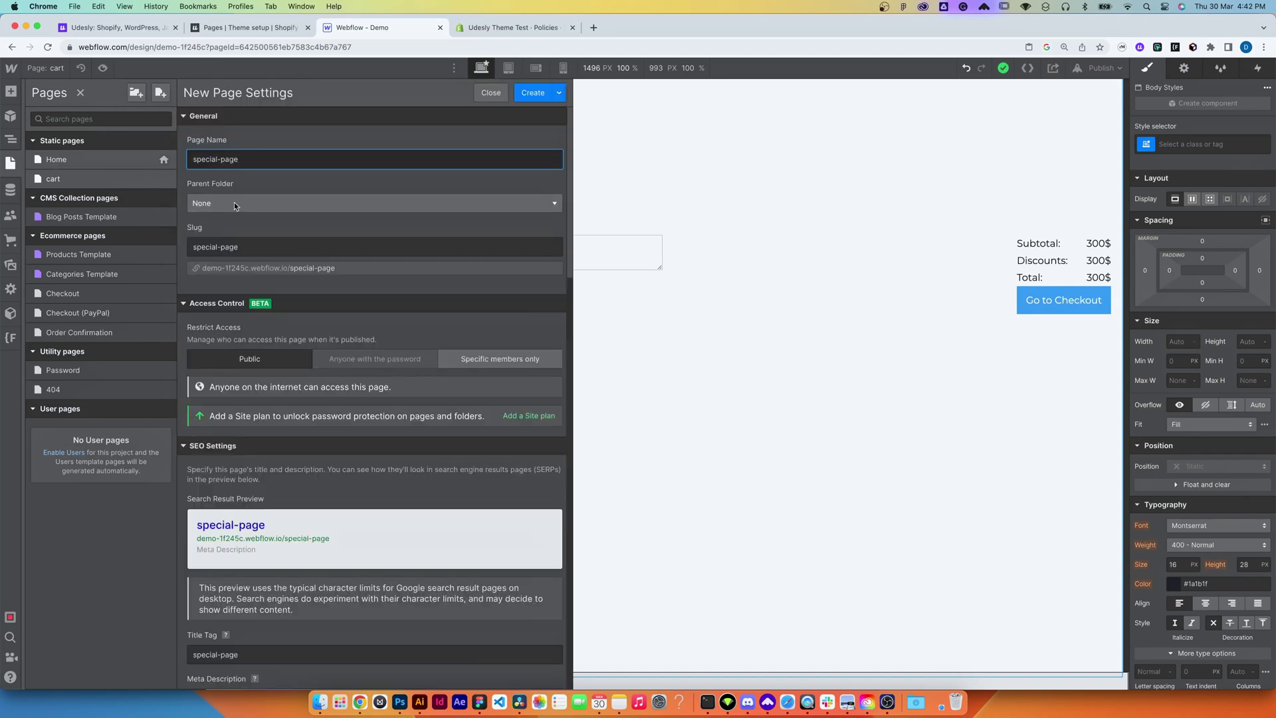
{"action": "left_click", "coordinate": [536, 96]}
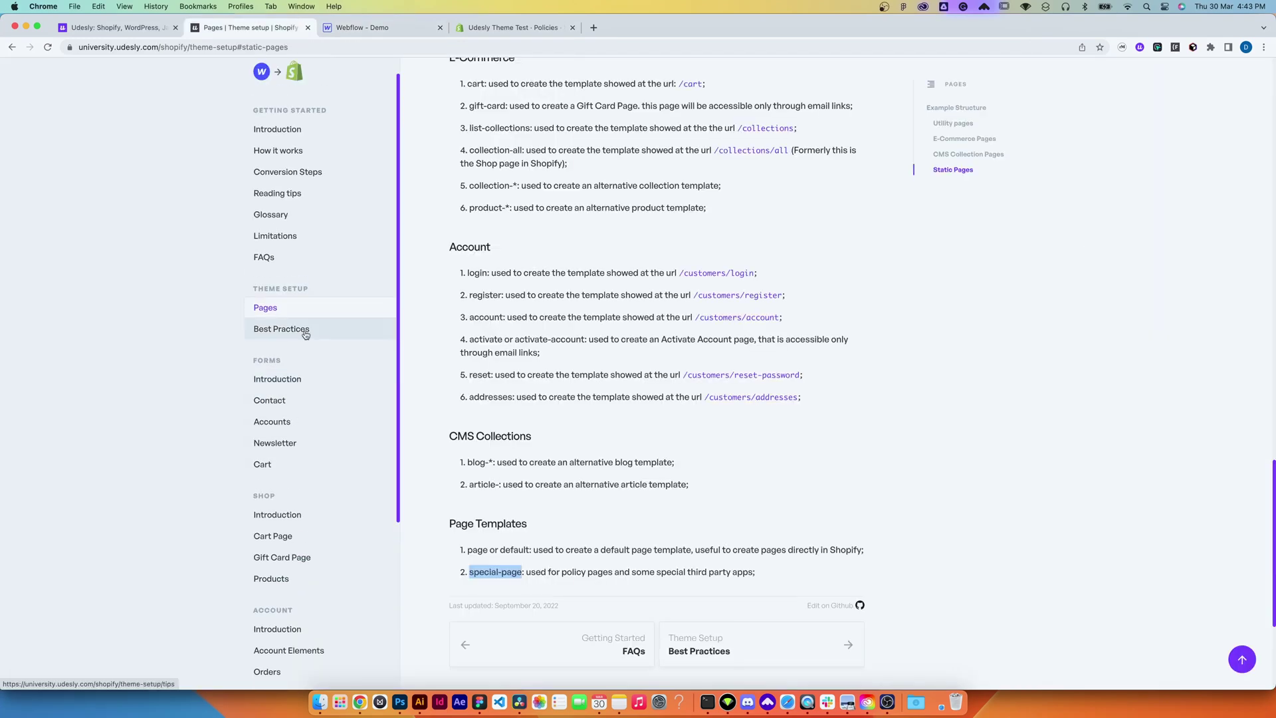
{"action": "left_click", "coordinate": [280, 327]}
{"action": "left_click", "coordinate": [950, 148]}
{"action": "left_click", "coordinate": [665, 585]}
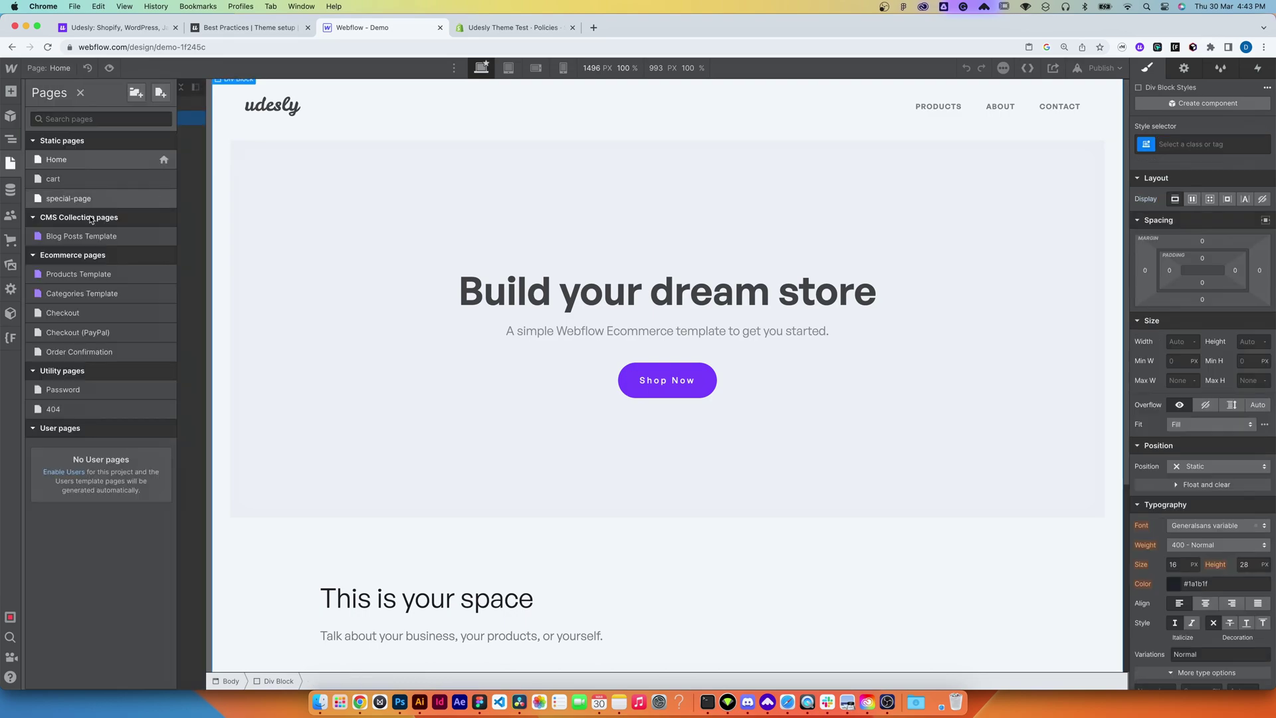
{"action": "key", "text": "super+v"}
{"action": "left_click_drag", "start_coordinate": [143, 352], "coordinate": [657, 438]}
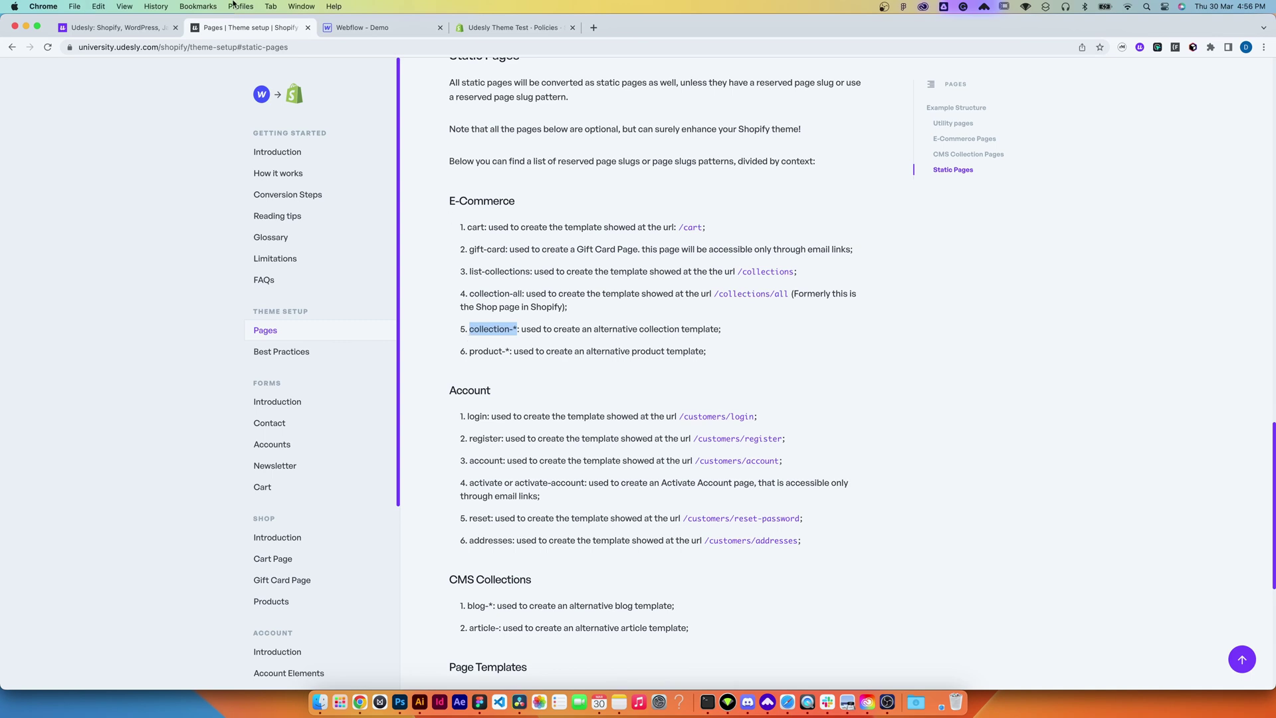
Add a page named 'collection-<handle>' from the Webflow Pages panel as an alternative collection template
{"action": "left_click", "coordinate": [337, 30]}
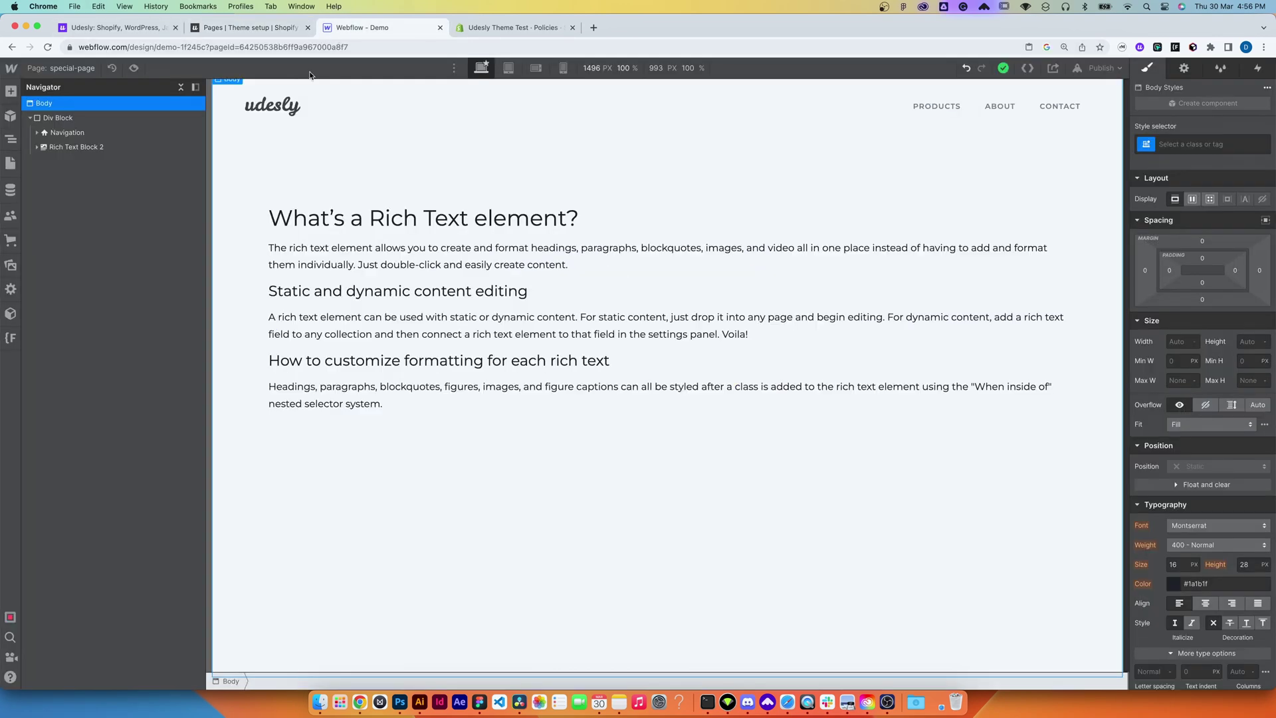
{"action": "left_click", "coordinate": [92, 78]}
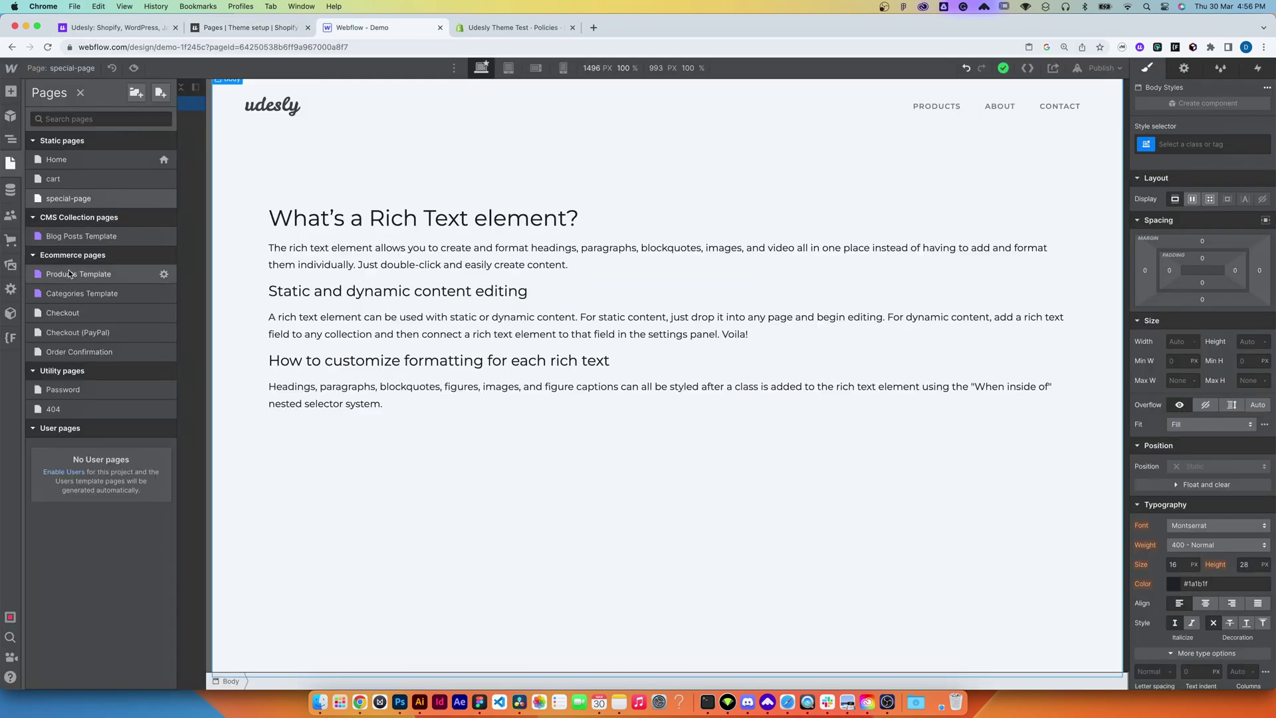
{"action": "left_click", "coordinate": [161, 93]}
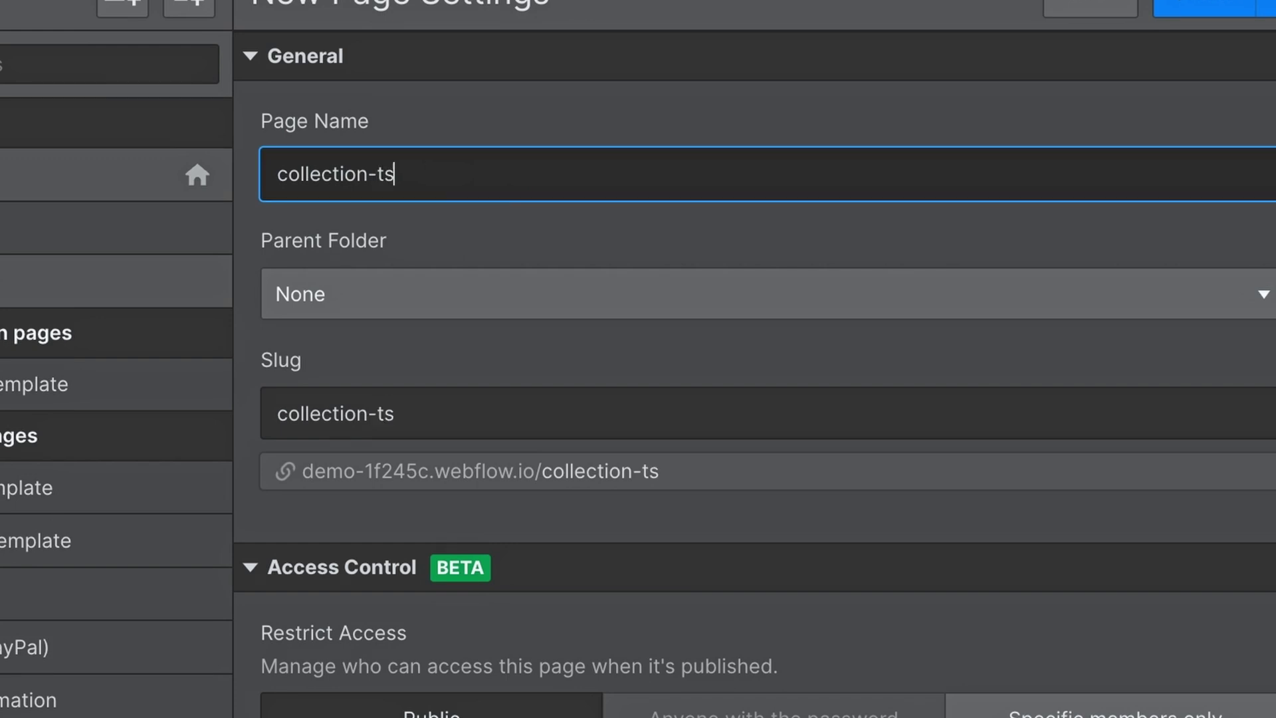
{"action": "left_click", "coordinate": [1203, 2]}
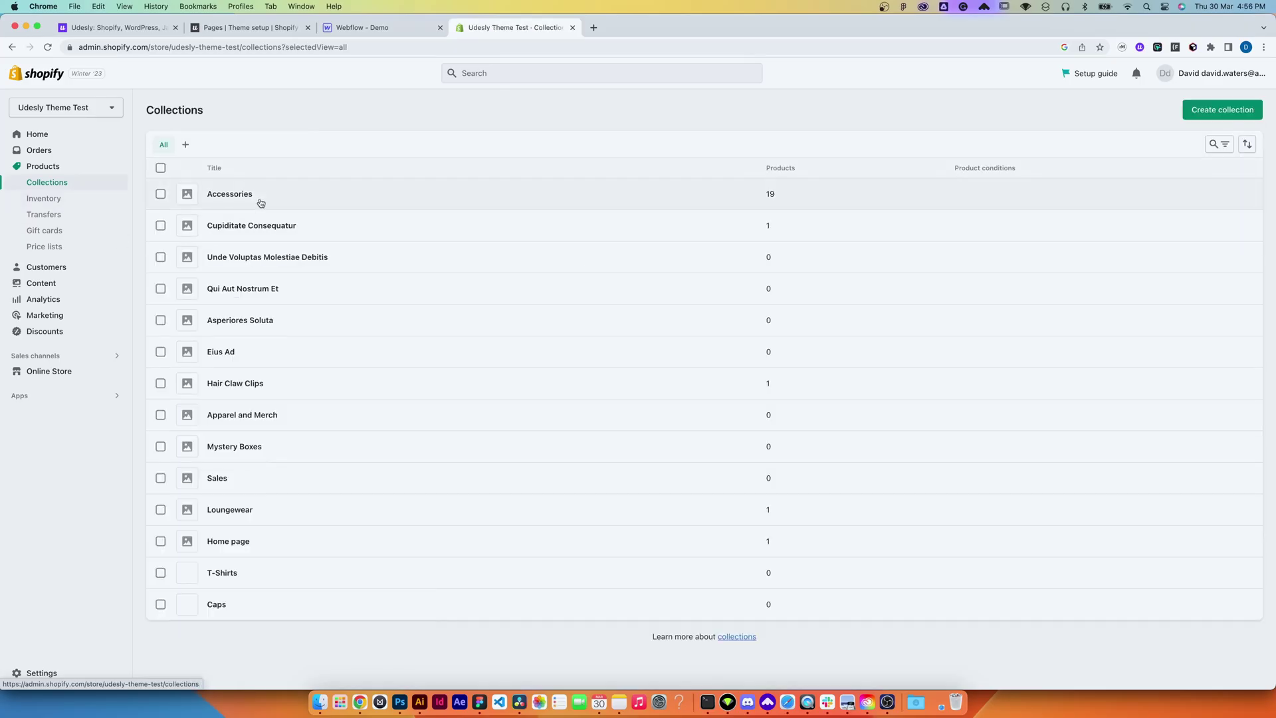
{"action": "left_click", "coordinate": [223, 201]}
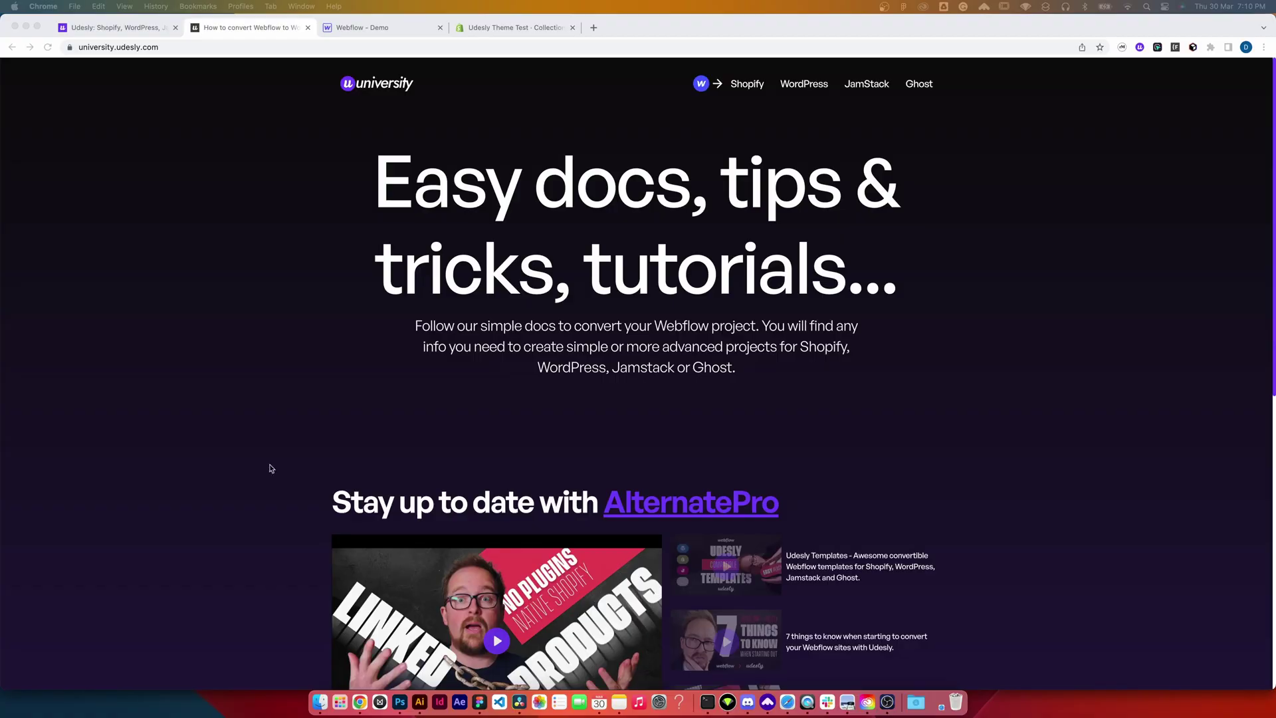
Find the WordPress Pages doc via 'pages' search and read the archive-{post-type} reserved slug explanation
{"action": "left_click", "coordinate": [804, 84]}
{"action": "left_click", "coordinate": [925, 85]}
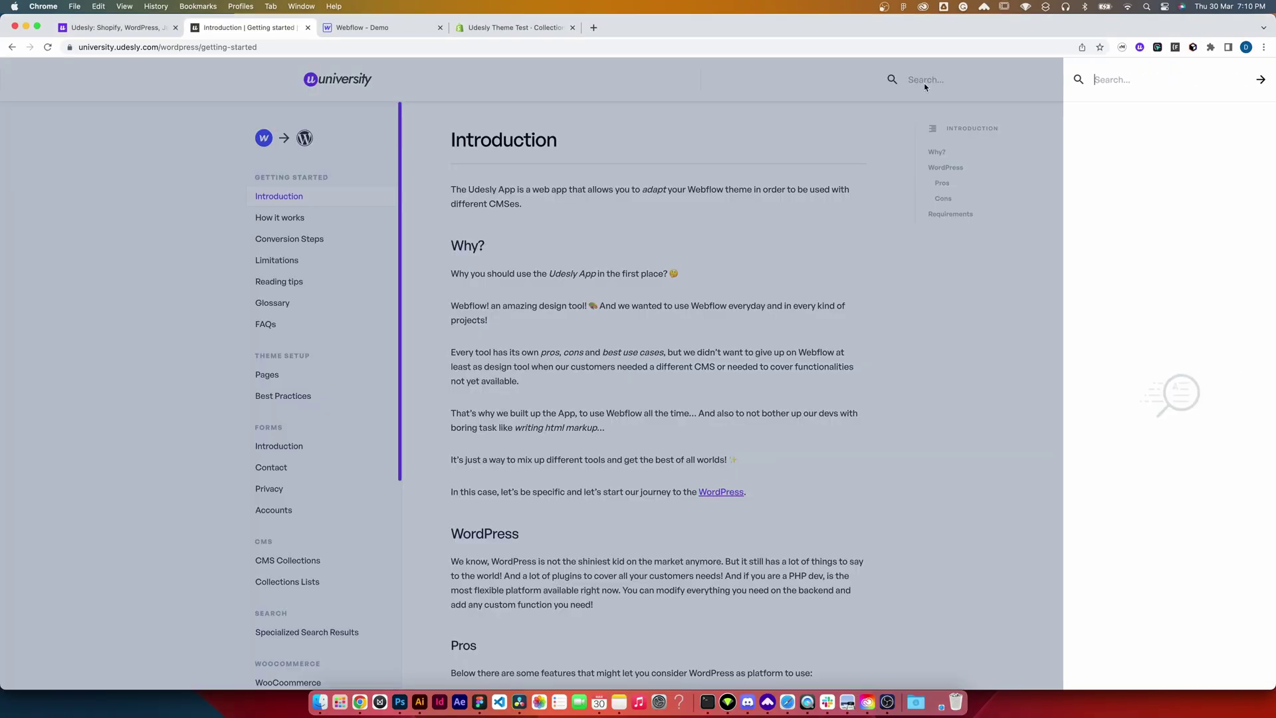
{"action": "type", "text": "pages"}
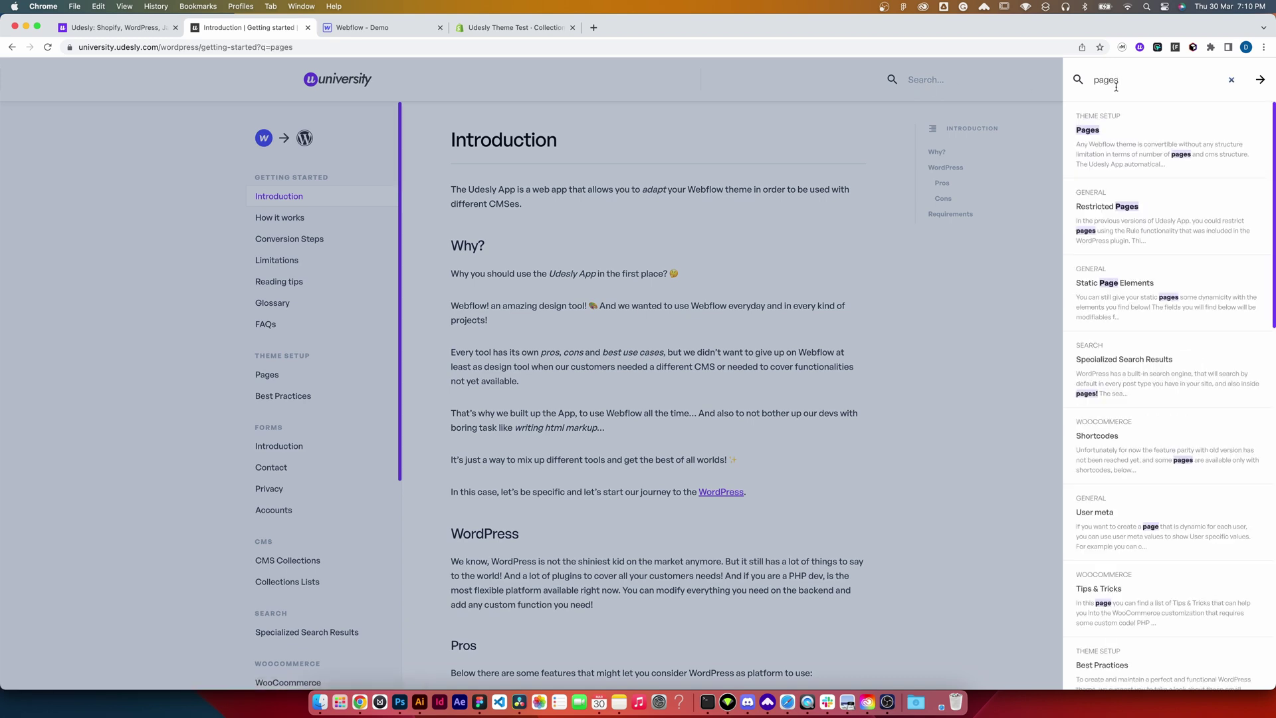
{"action": "left_click", "coordinate": [1155, 130]}
{"action": "left_click", "coordinate": [974, 230]}
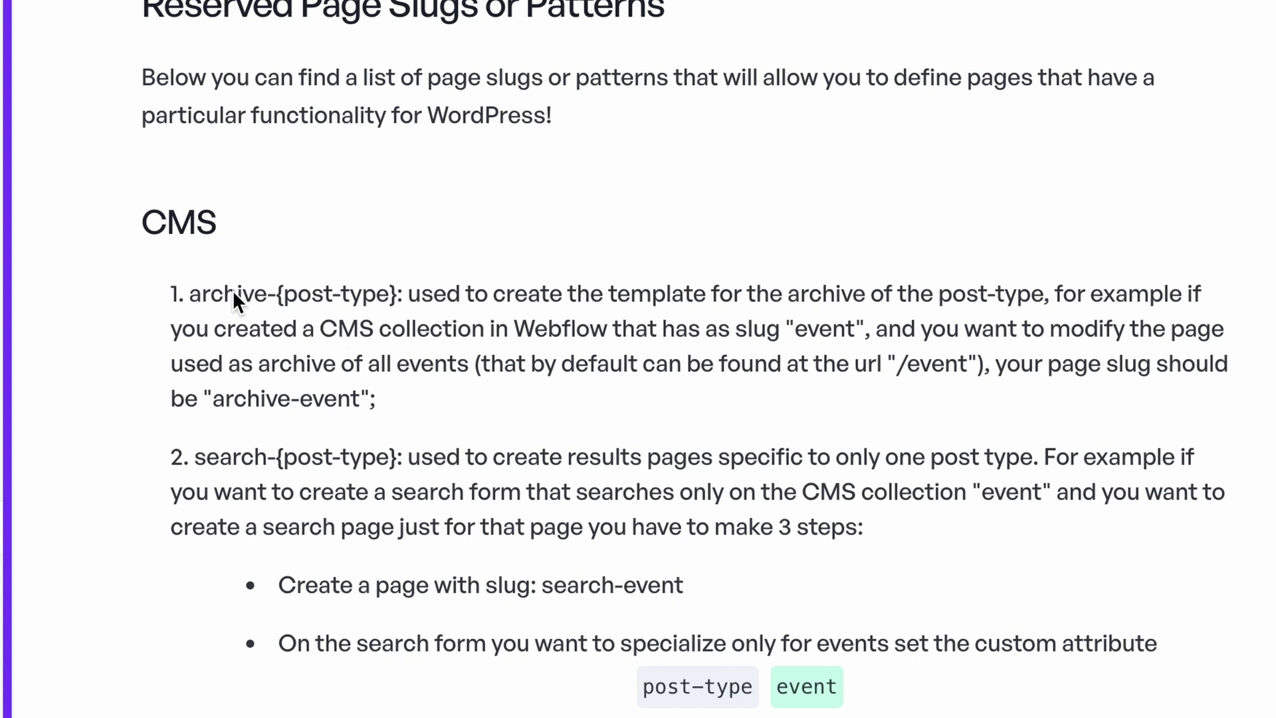
{"action": "left_click_drag", "start_coordinate": [193, 293], "coordinate": [402, 400]}
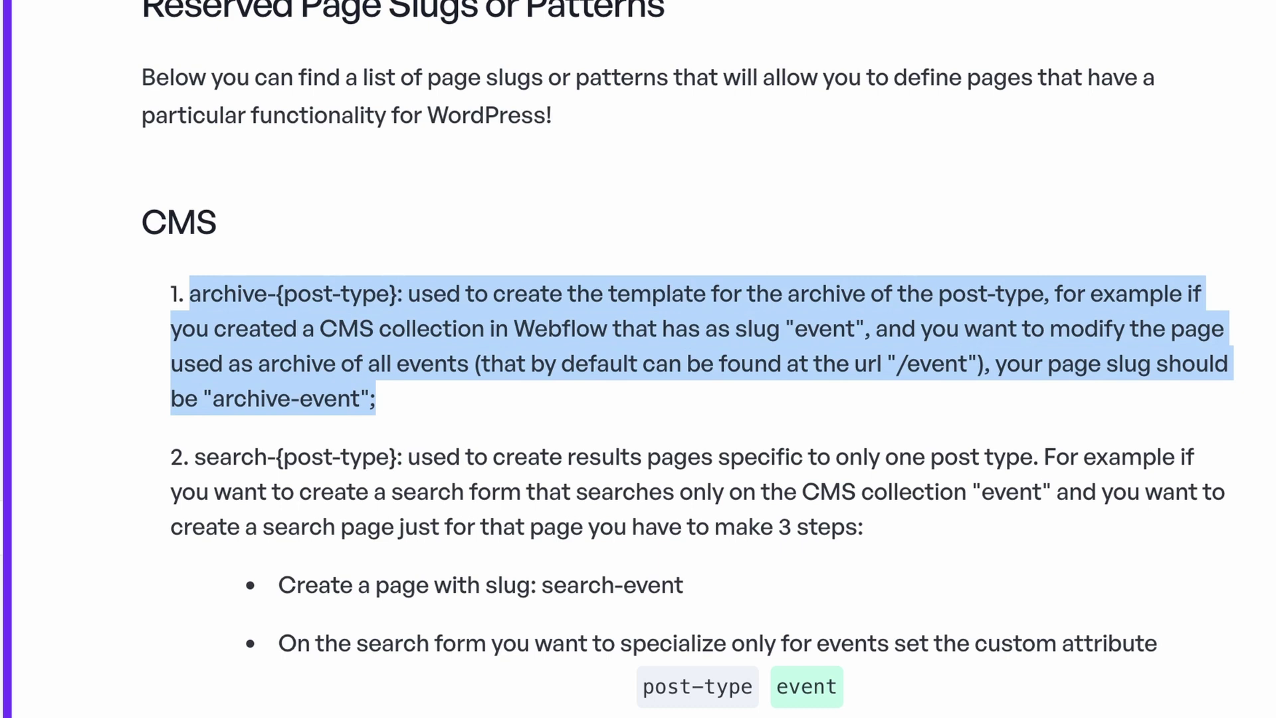
{"action": "key", "text": "alt+Tab"}
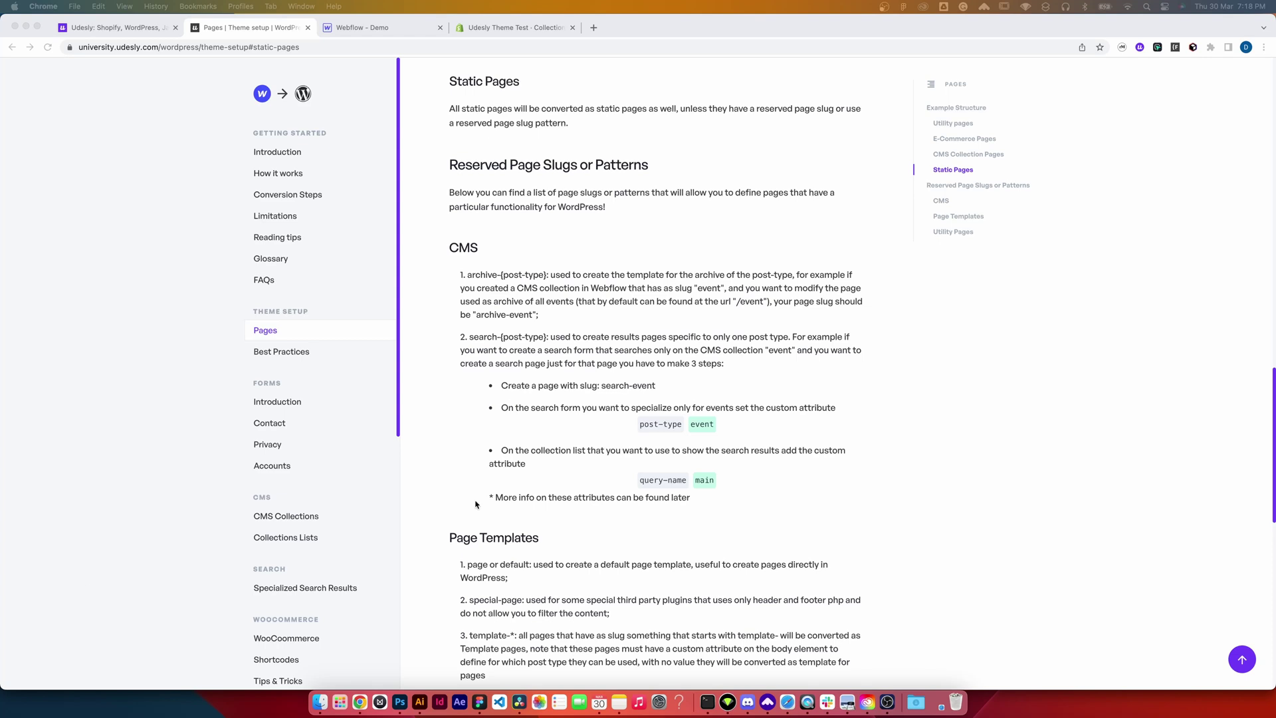
Create a new Webflow page named 'template-'
{"action": "scroll", "coordinate": [674, 376], "scroll_direction": "down", "scroll_amount": 5}
{"action": "scroll", "coordinate": [674, 377], "scroll_direction": "down", "scroll_amount": 3}
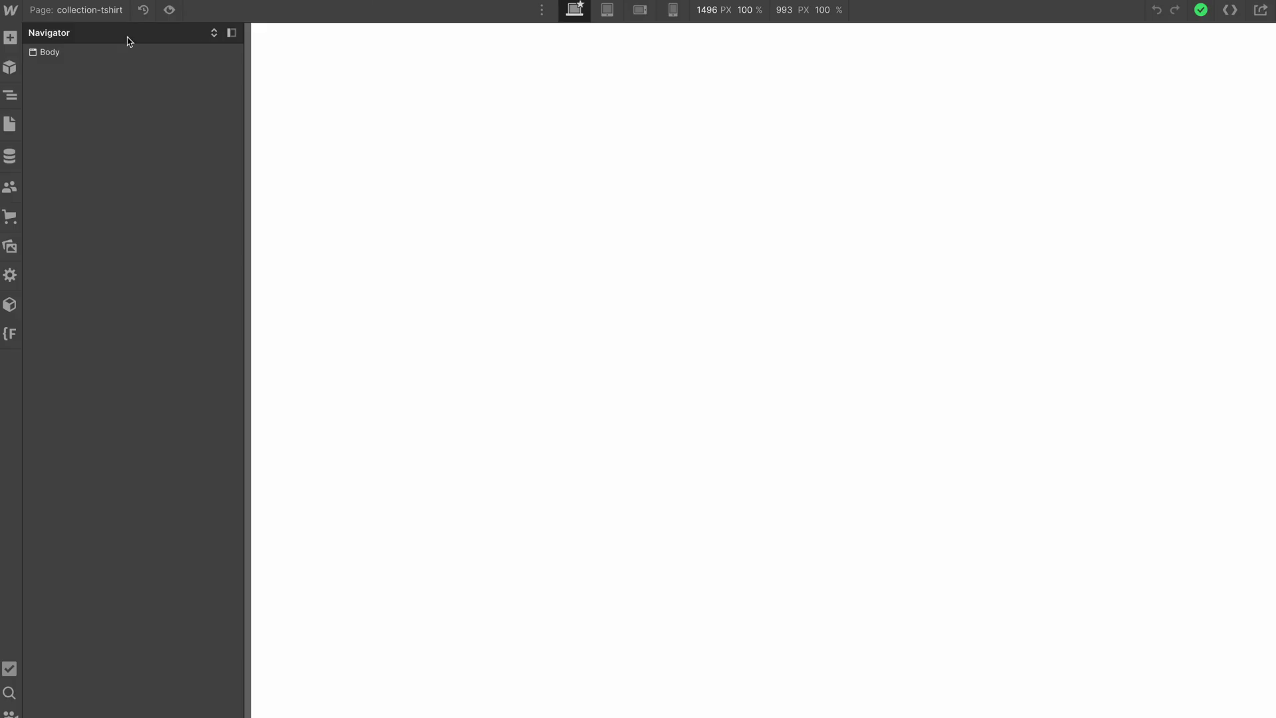
{"action": "key", "text": "p"}
{"action": "left_click", "coordinate": [189, 40]}
{"action": "type", "text": "template-"}
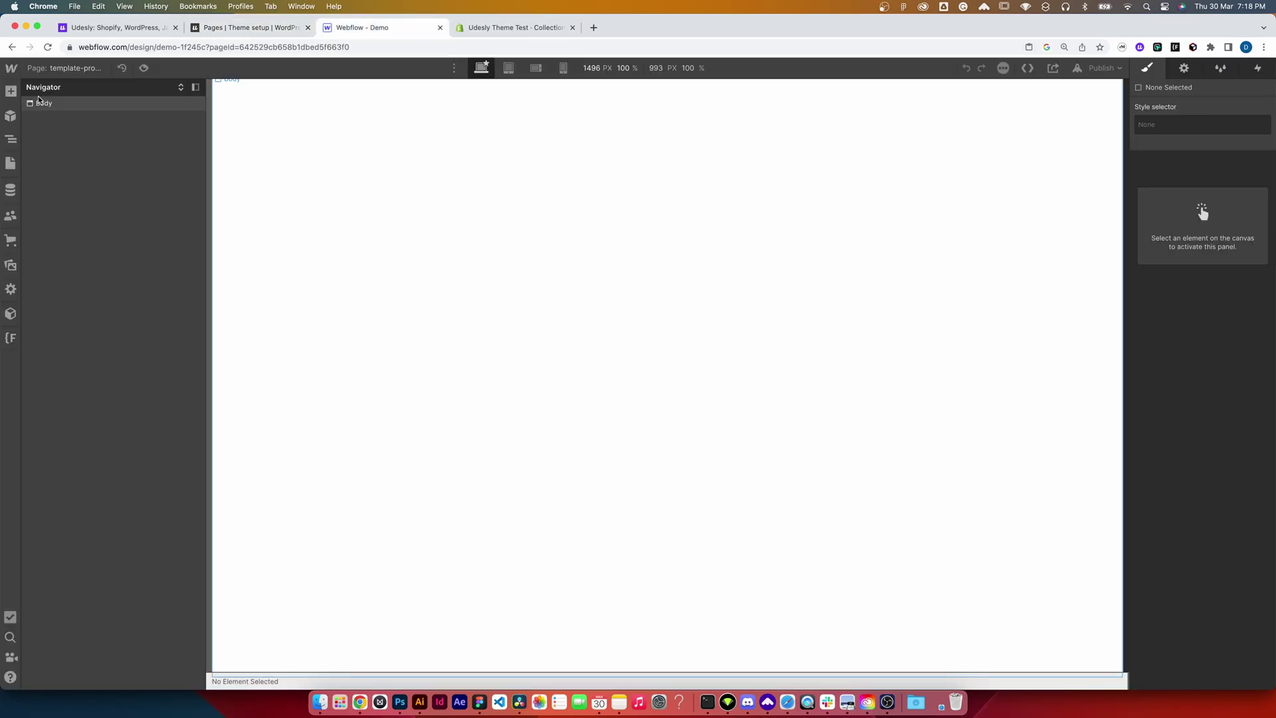
Give the page body a custom attribute post-type set to product
{"action": "left_click", "coordinate": [38, 101]}
{"action": "left_click", "coordinate": [1184, 68]}
{"action": "left_click", "coordinate": [1265, 146]}
{"action": "type", "text": "post-type"}
{"action": "left_click", "coordinate": [1188, 205]}
{"action": "type", "text": "product"}
{"action": "key", "text": "Return"}
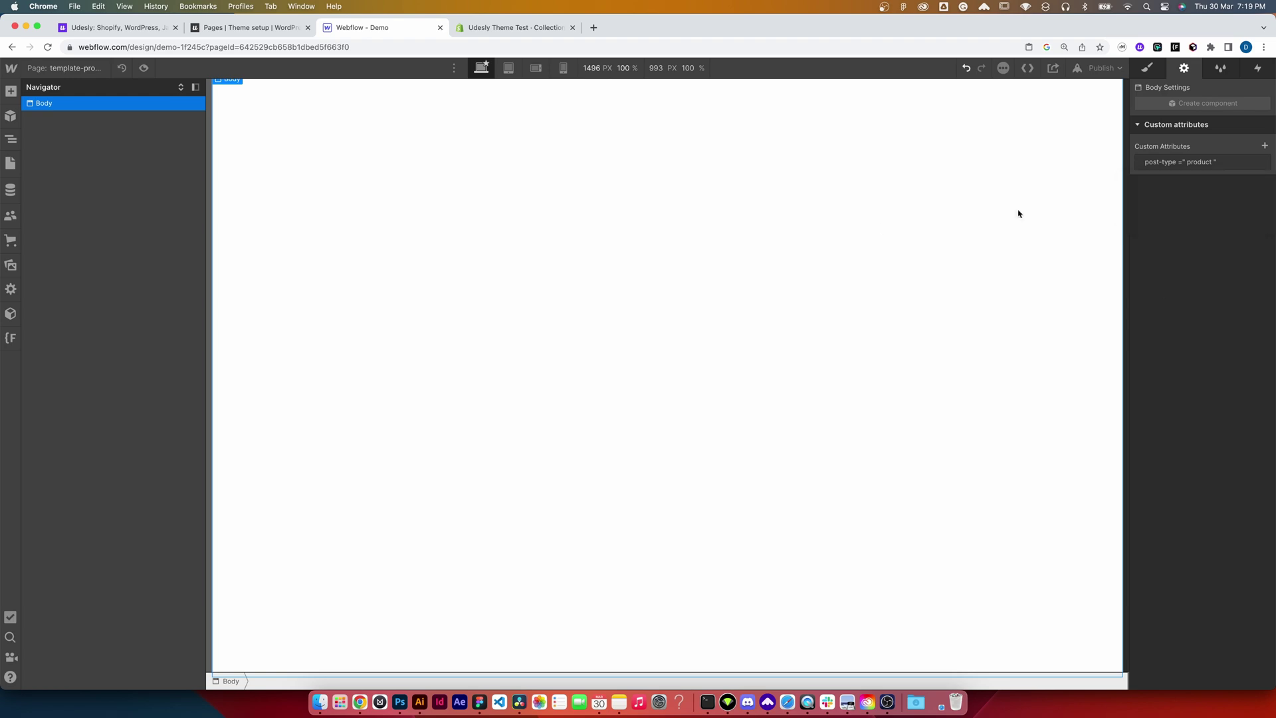